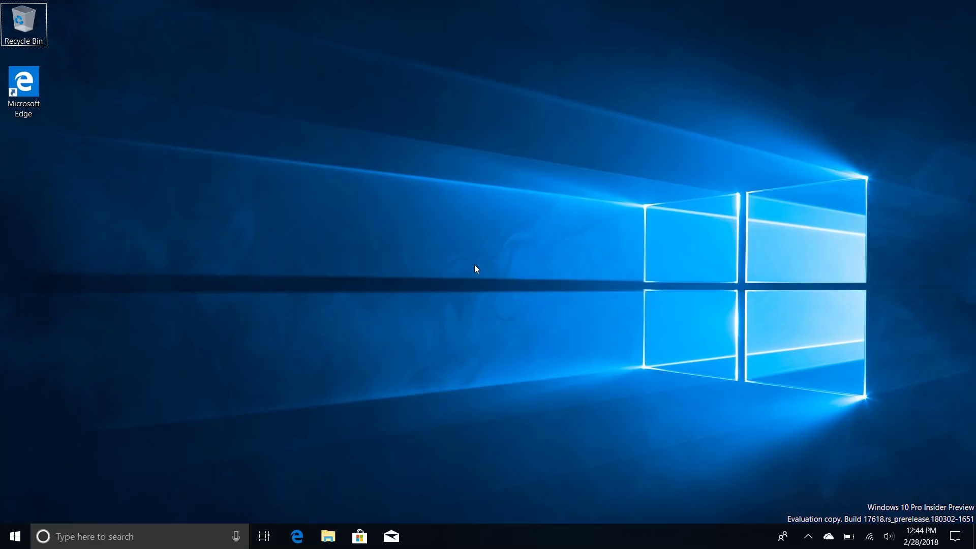
Step: Launch Mail from the taskbar to open the Outlook inbox in a tabbed window
click(391, 536)
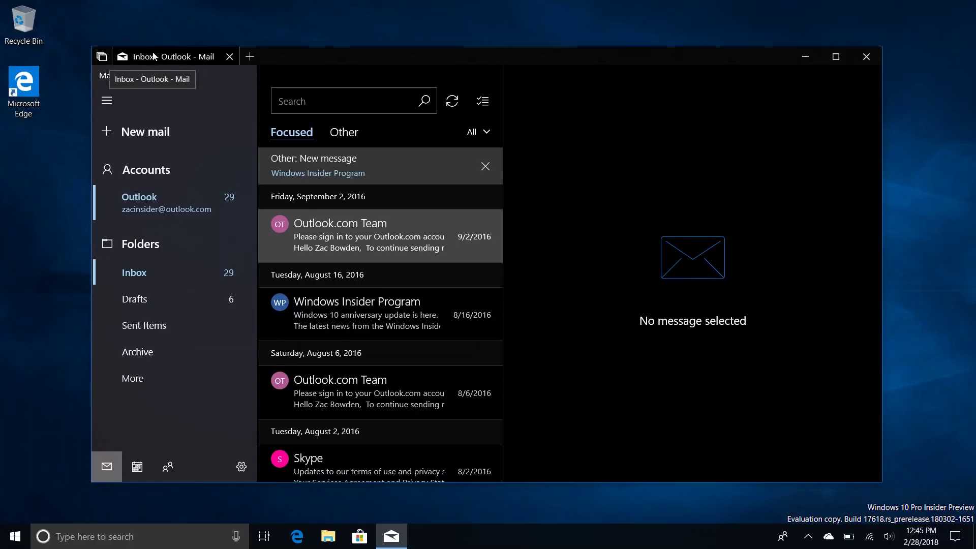
Step: Check Tabs from last time, then add a blank Edge new tab beside the Mail inbox
click(102, 57)
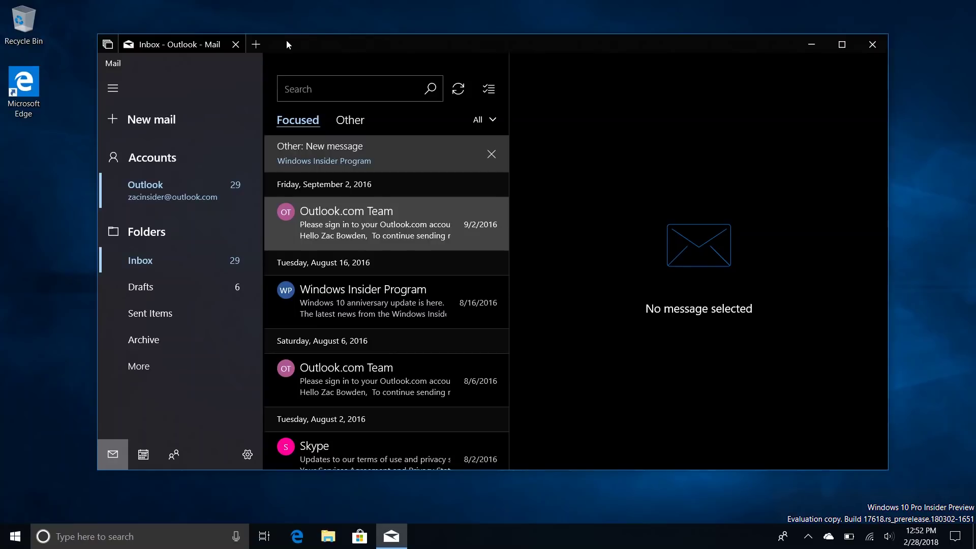
click(257, 45)
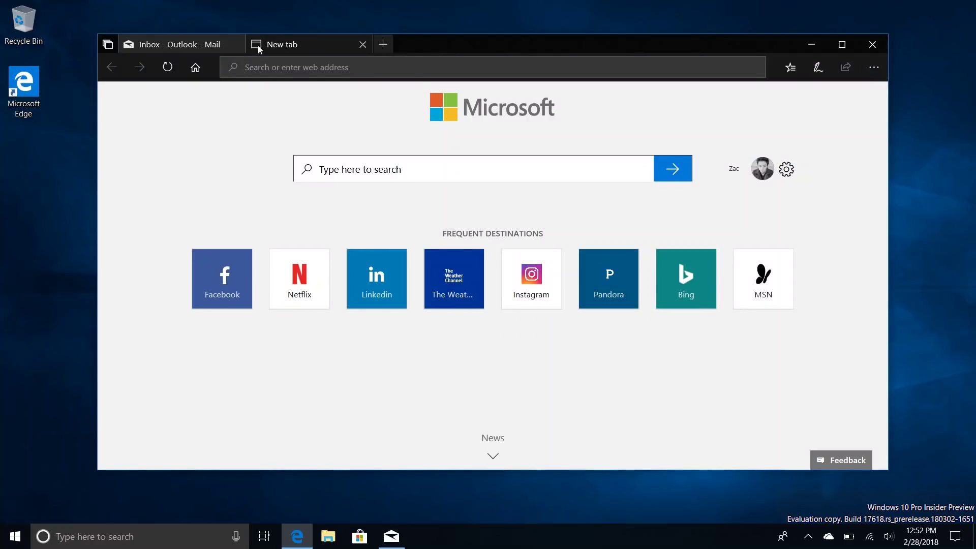
Step: Open Word Mobile's Getting started with OneDrive document as a tab and dismiss the Office 365 notice
click(370, 179)
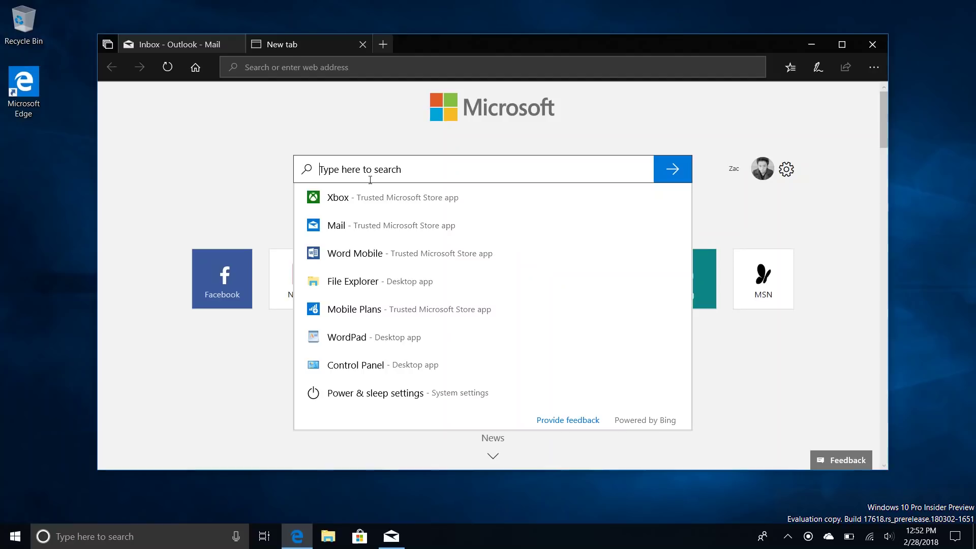
click(383, 180)
click(385, 257)
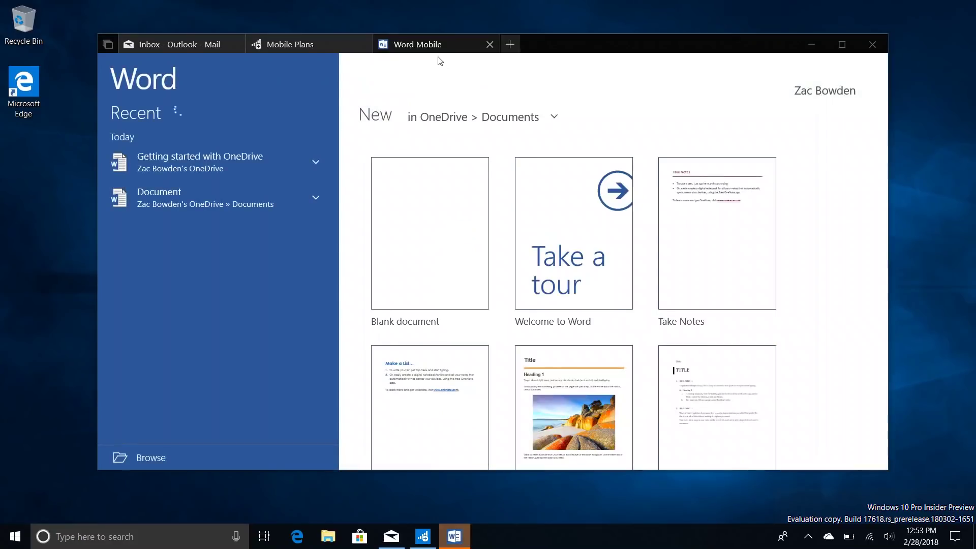
click(246, 157)
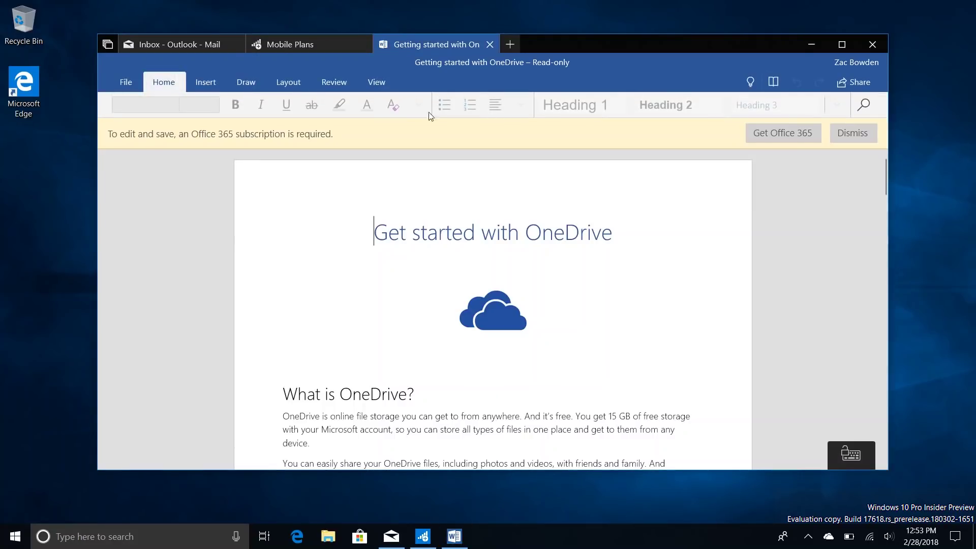
click(849, 137)
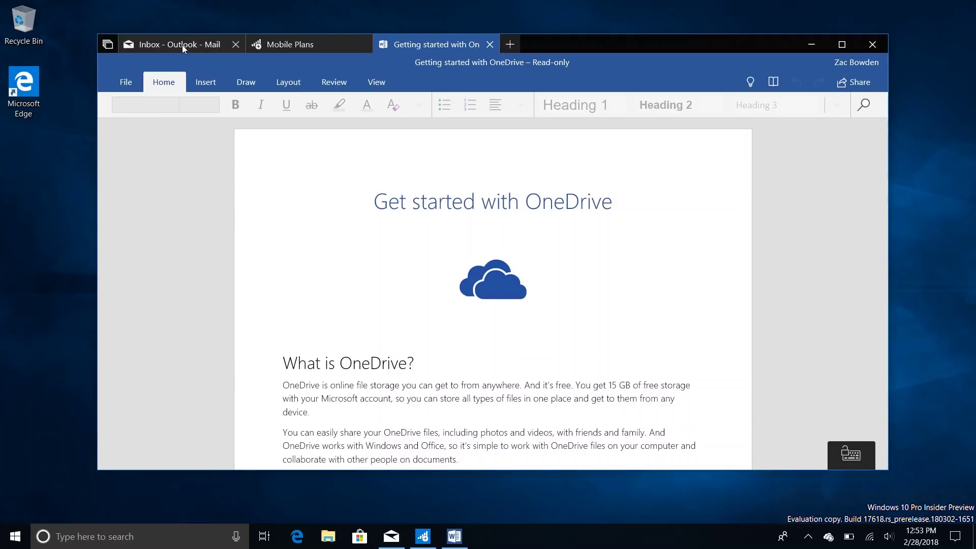
click(517, 45)
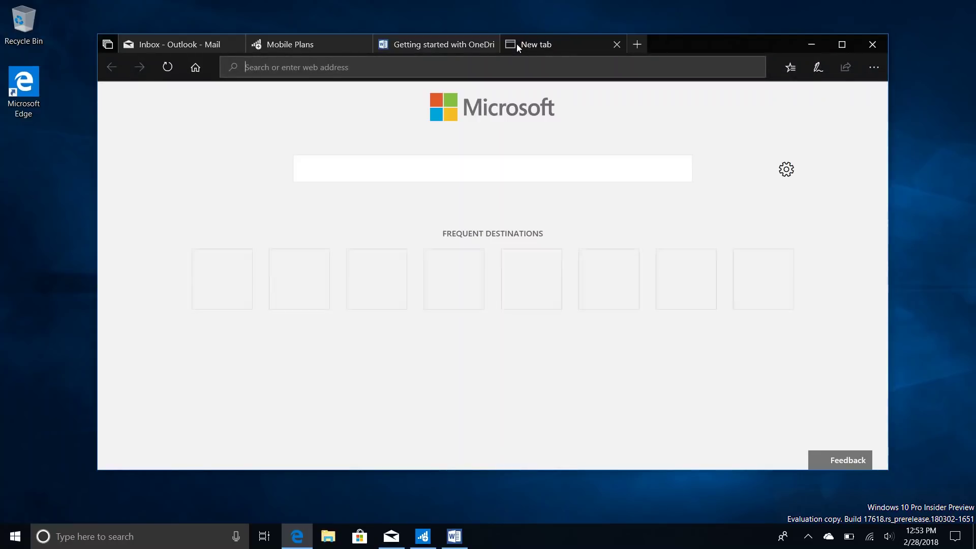
Step: Load windowscentral.com in the new tab, then return to the Getting started with OneDrive tab
text(windowscentral.com/)
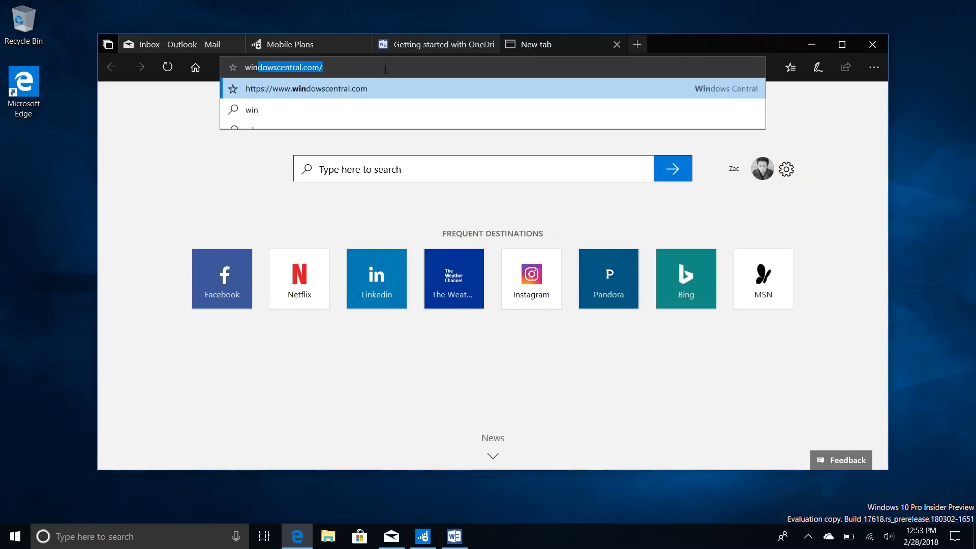
key(Return)
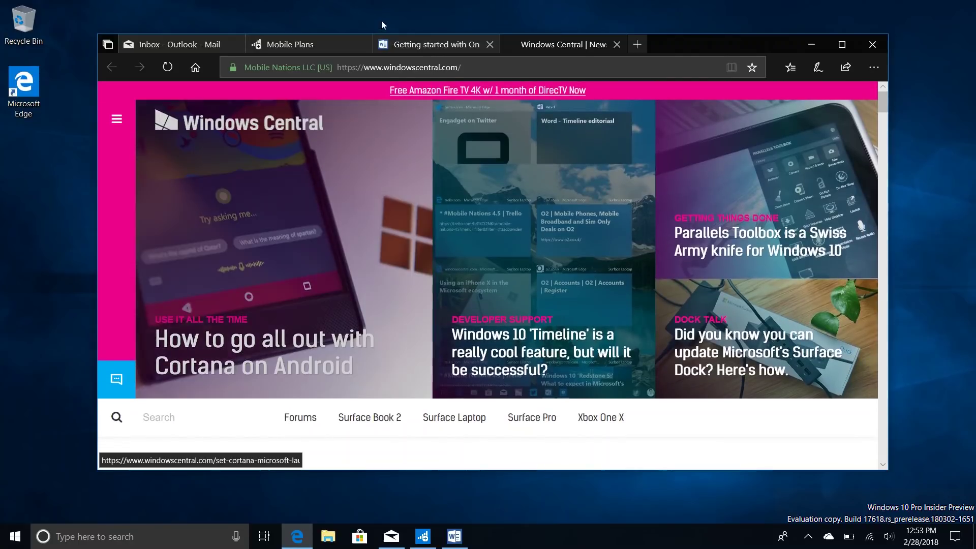
click(409, 45)
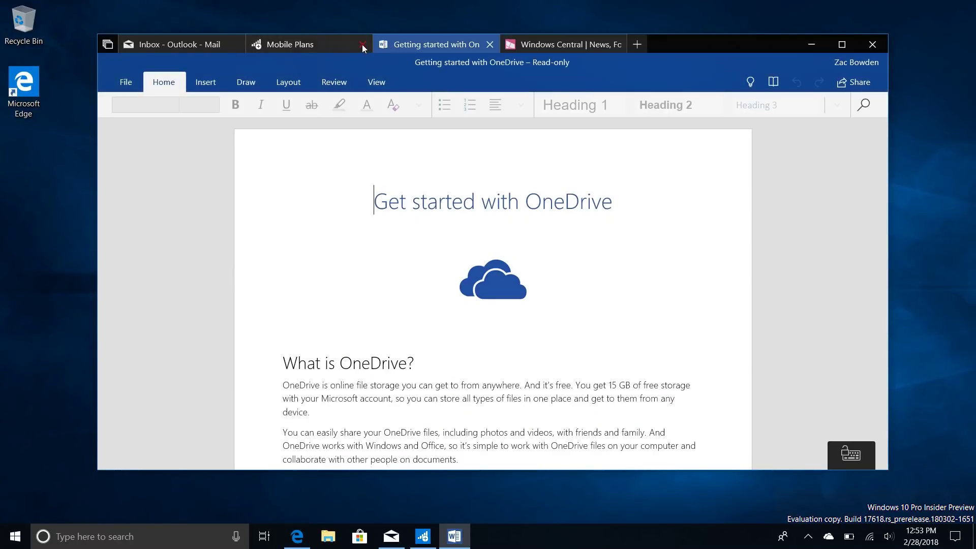
Step: Close the Mobile Plans tab and open Calendar from the Mail inbox
click(362, 44)
click(199, 40)
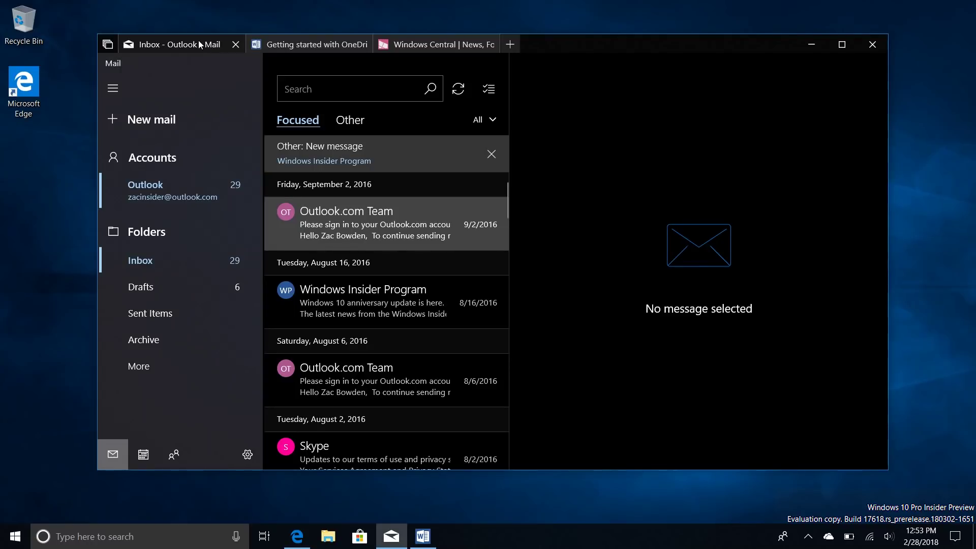
click(143, 454)
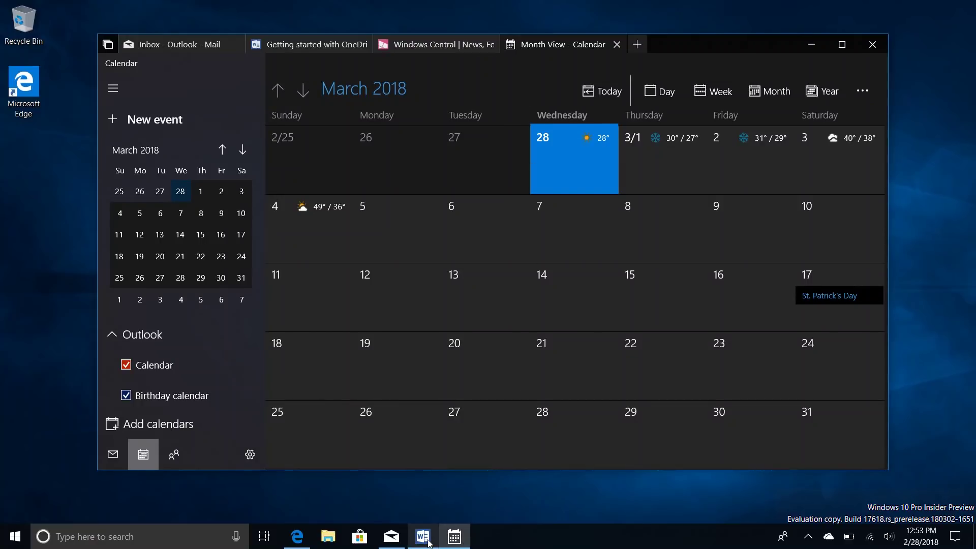
Step: Cycle through the Word, Calendar and Windows Central tabs, ending on the March 2018 calendar
mouse_move(385, 541)
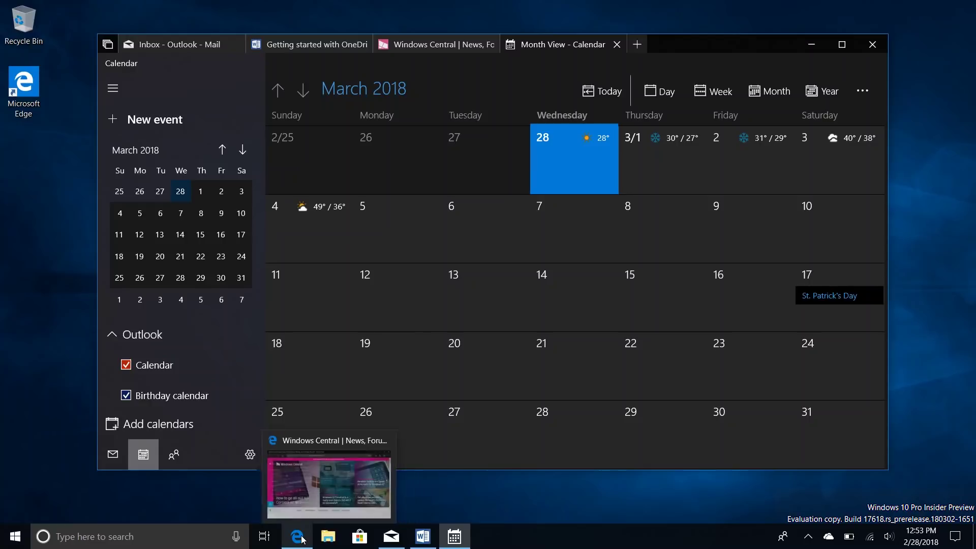
key(ctrl+Tab)
key(ctrl+Tab)
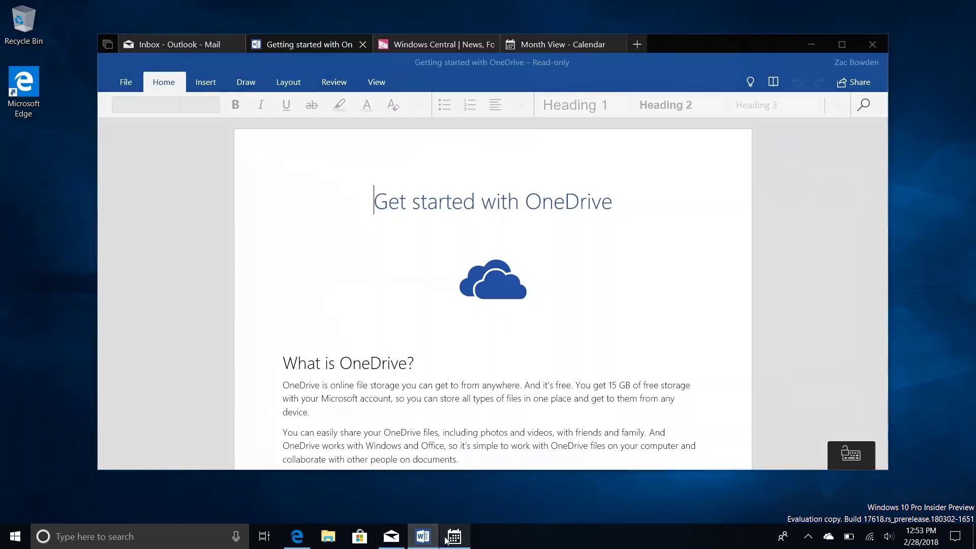
click(446, 540)
click(288, 538)
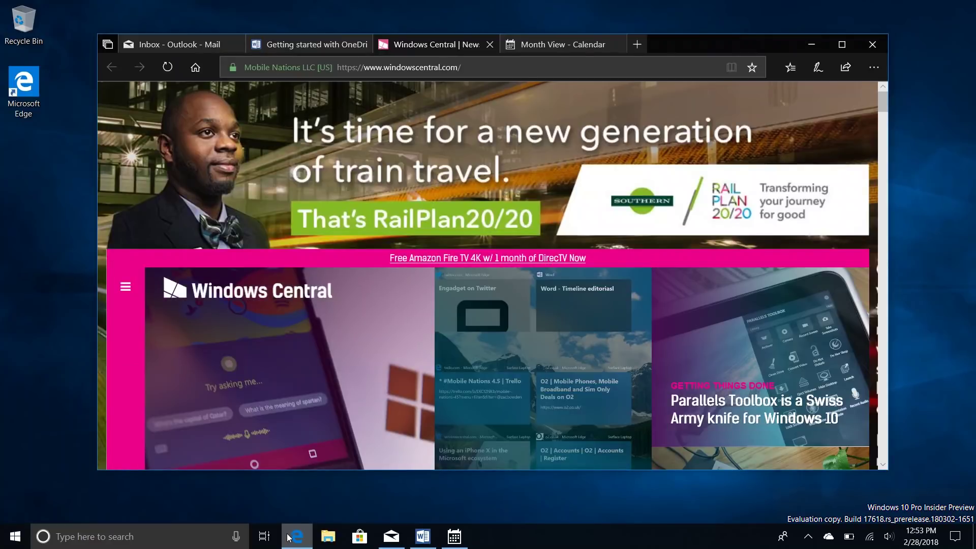
click(553, 43)
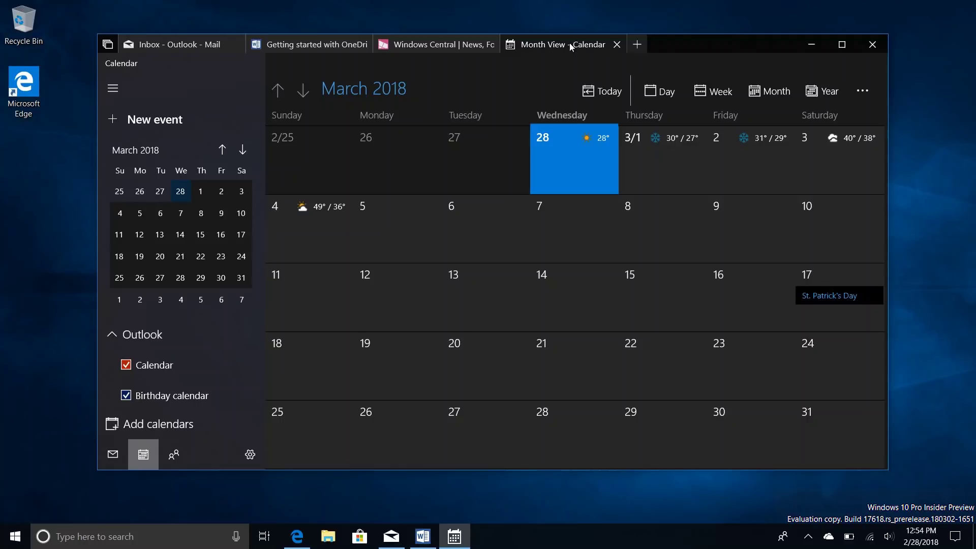
Step: Open Power & sleep settings in a new tab, then navigate to System > Multitasking
click(637, 45)
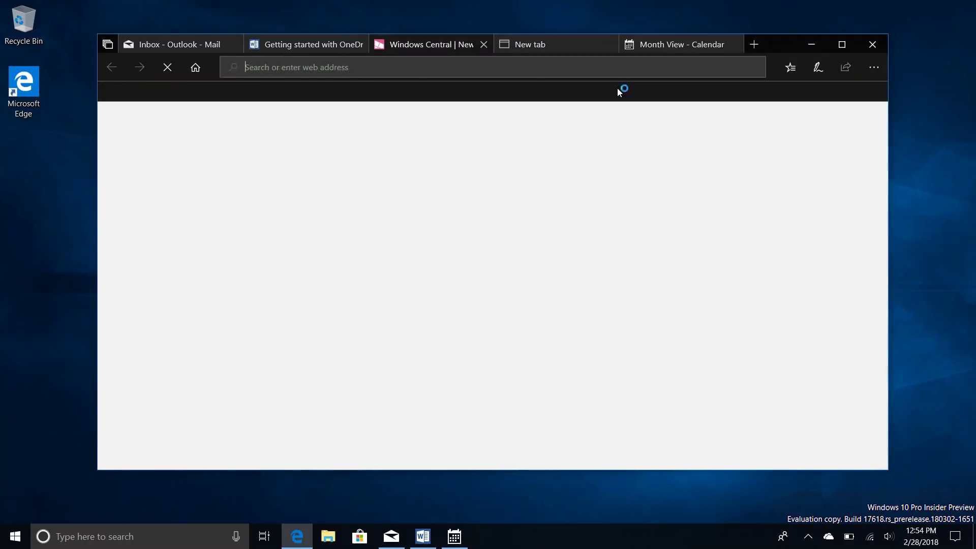
click(426, 393)
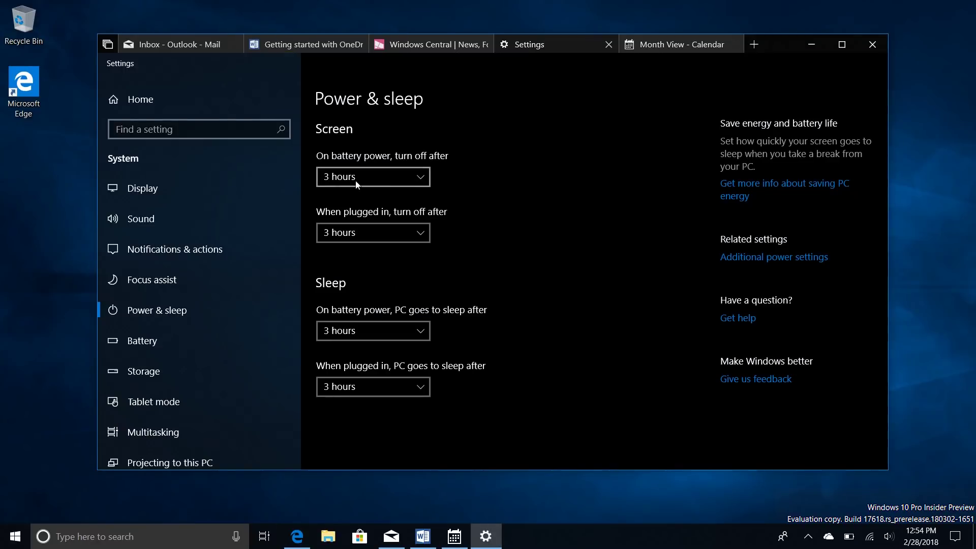
click(199, 99)
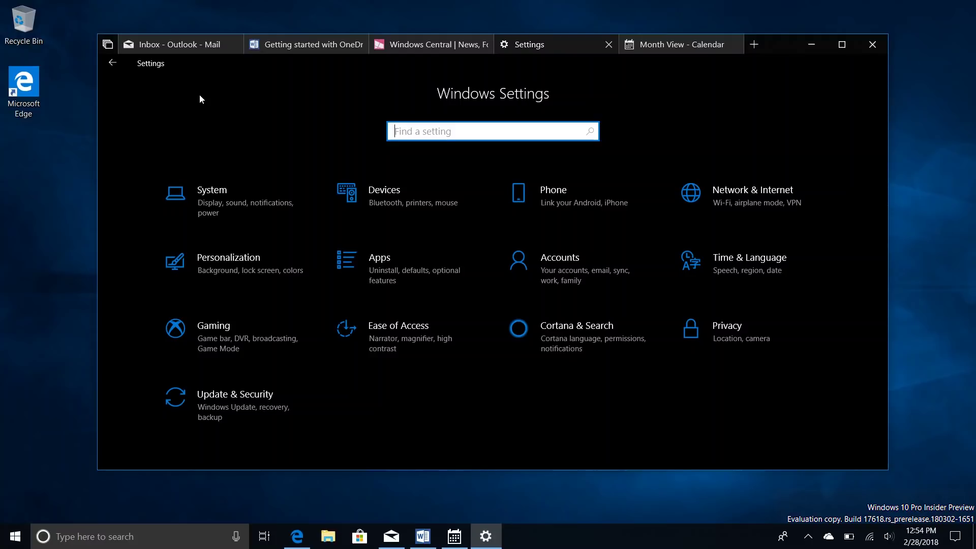
click(209, 205)
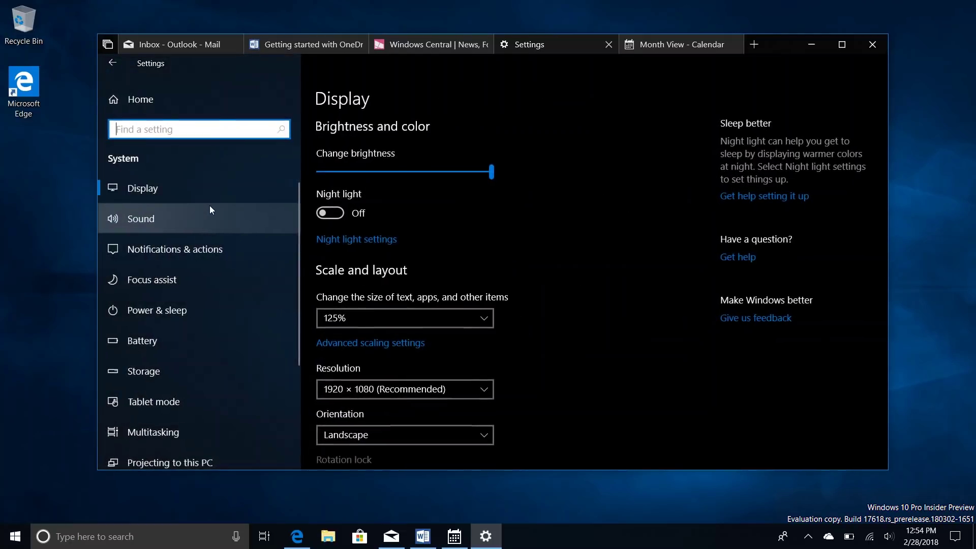
click(187, 427)
Step: Enable 'Open supported apps and web pages as new tabs', then show the desktop and open File Explorer
scroll(395, 413, down, 3)
scroll(394, 410, down, 2)
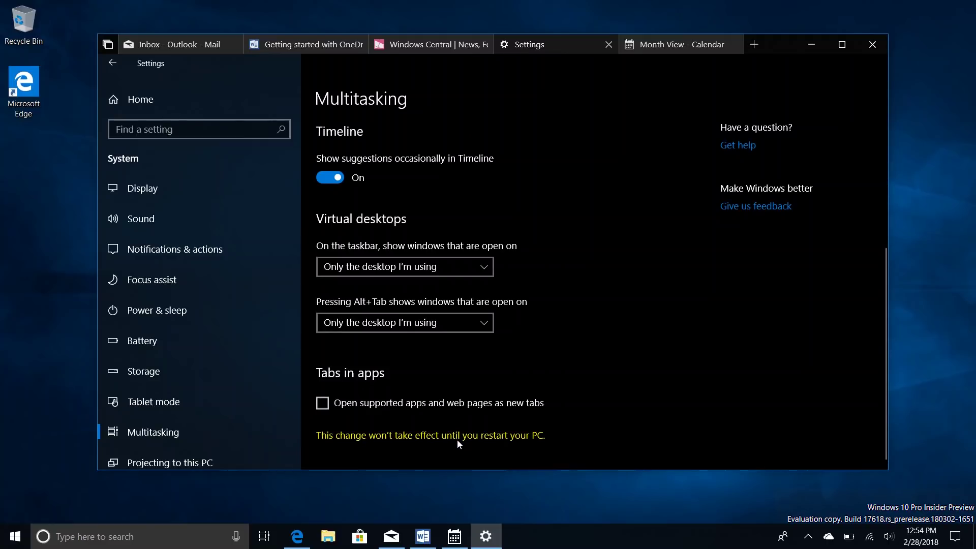
click(375, 406)
click(146, 97)
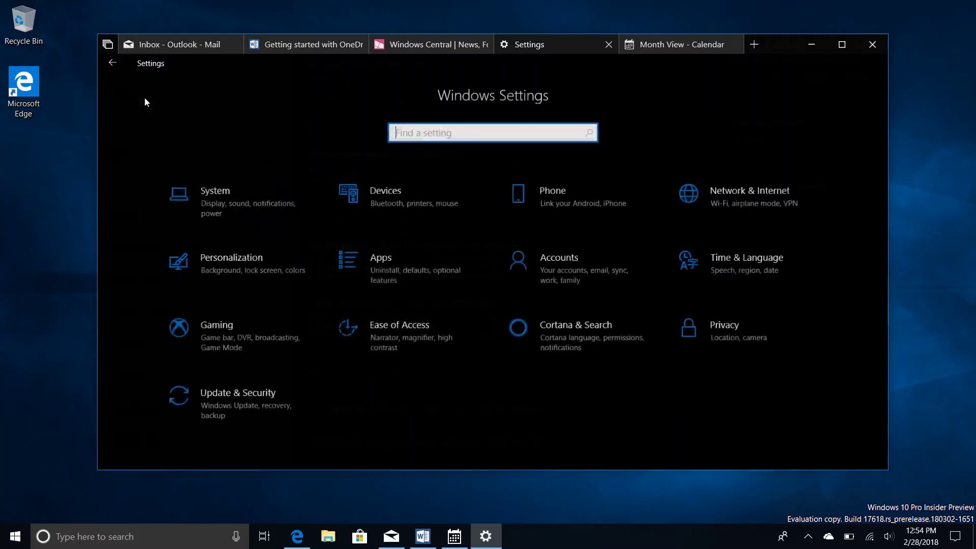
key(super+d)
click(328, 537)
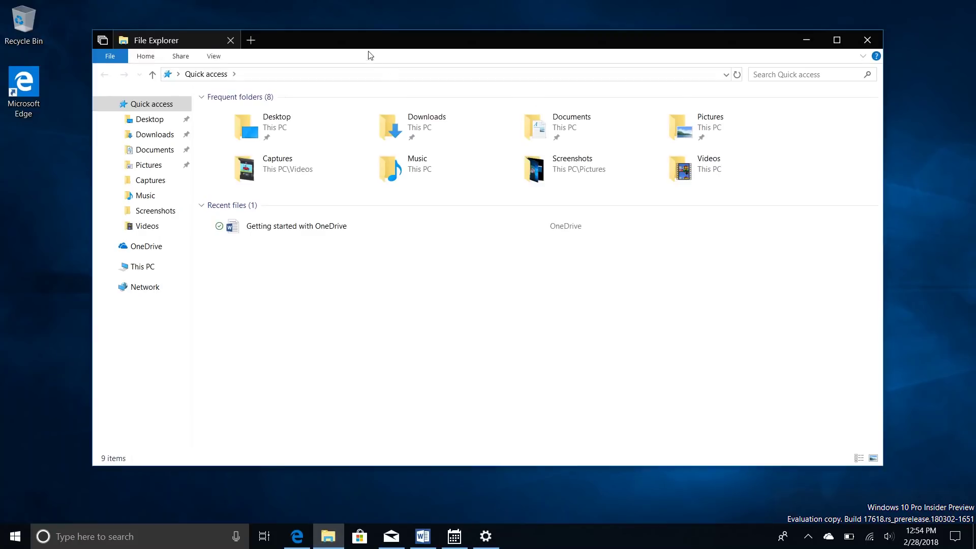
Step: Reposition the Explorer window and open Pictures > Camera Roll
drag(369, 42, 392, 52)
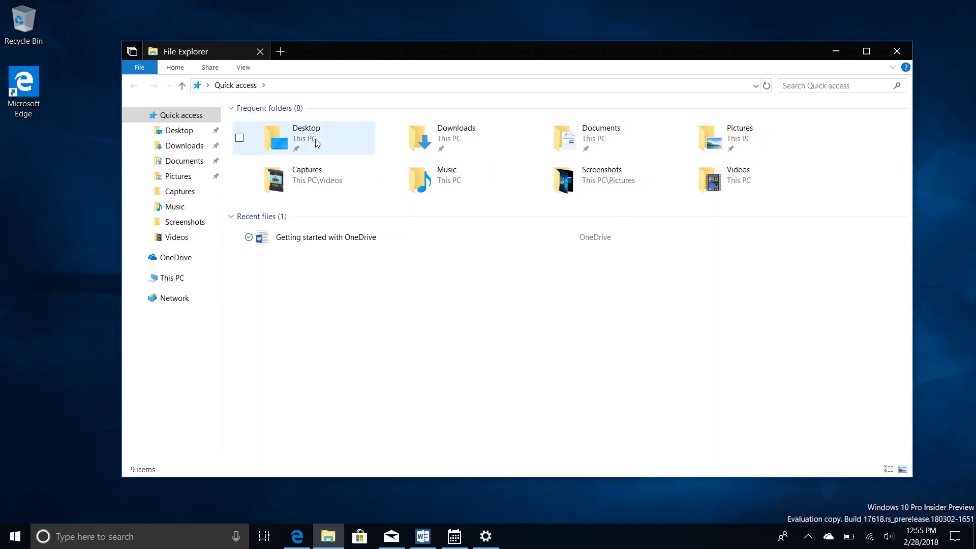
click(178, 181)
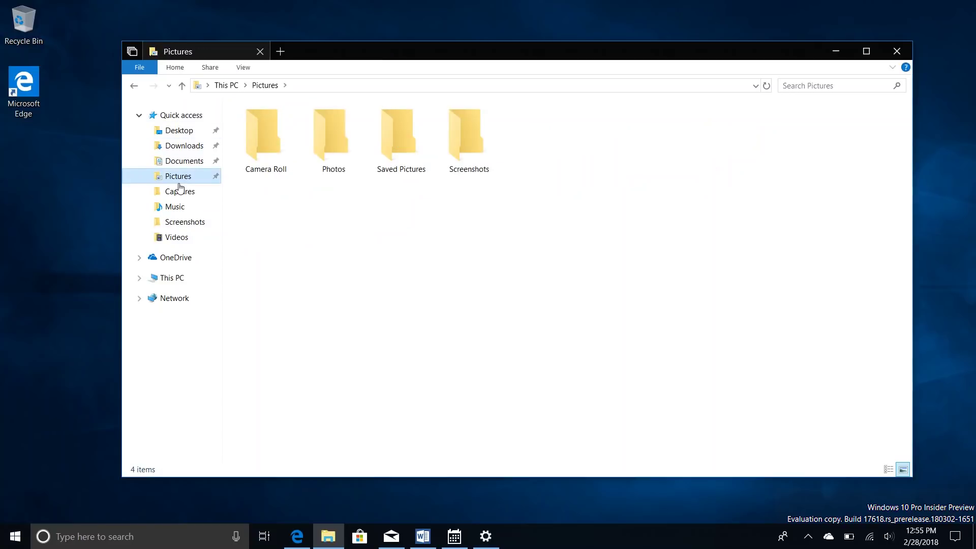
double_click(270, 149)
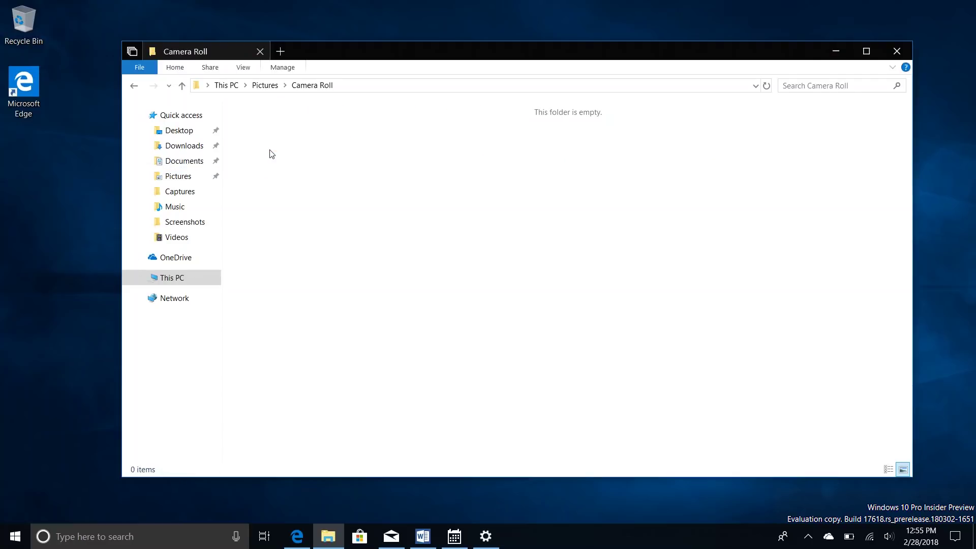
Step: Add a new tab to Explorer, search 'word' and launch Word Mobile
click(280, 51)
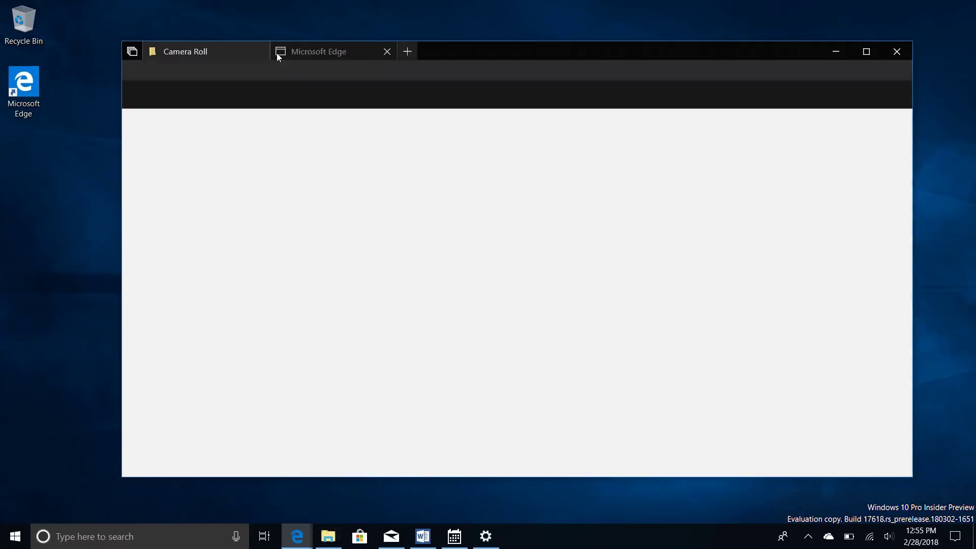
click(422, 76)
click(374, 176)
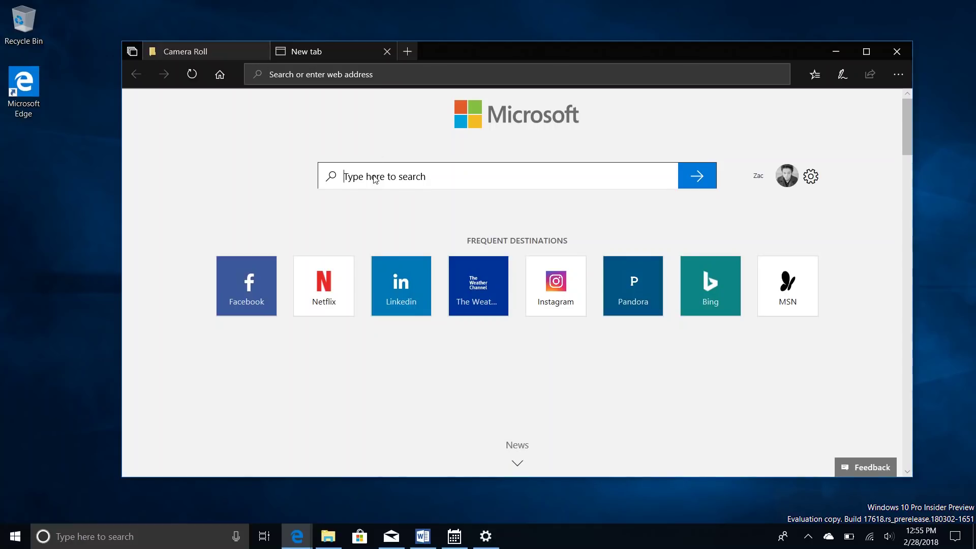
text(word)
click(374, 207)
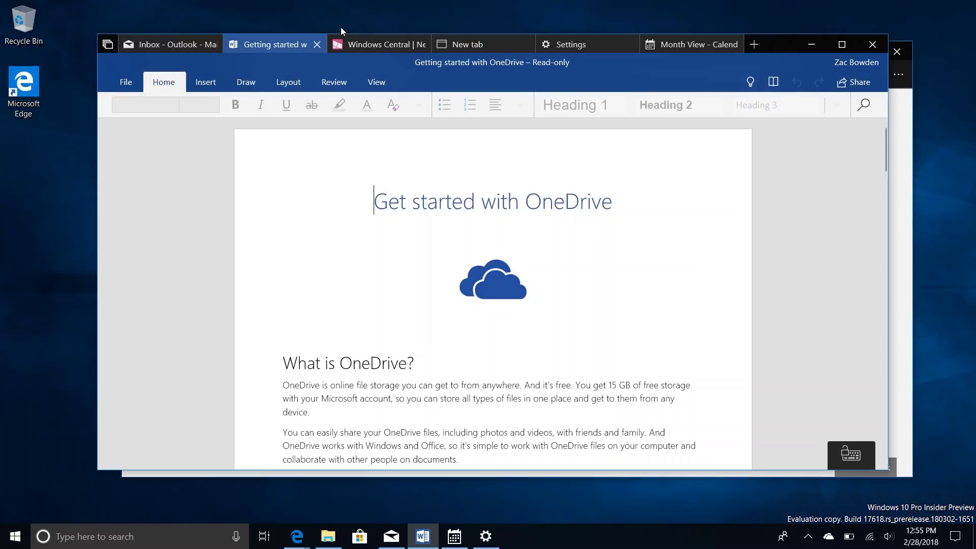
Step: Close the Word Mobile tab, minimize Mail, and close Explorer's empty New tab
click(317, 44)
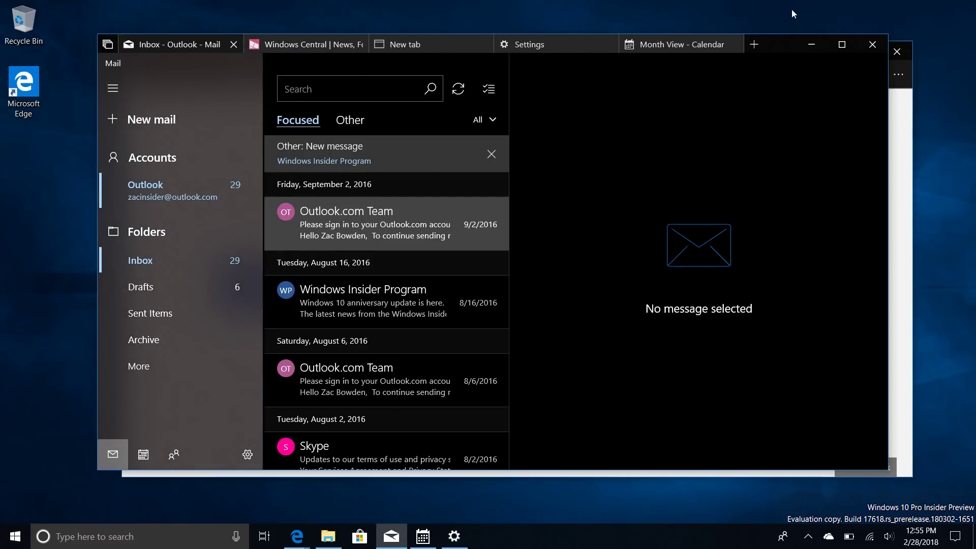
click(811, 45)
click(389, 52)
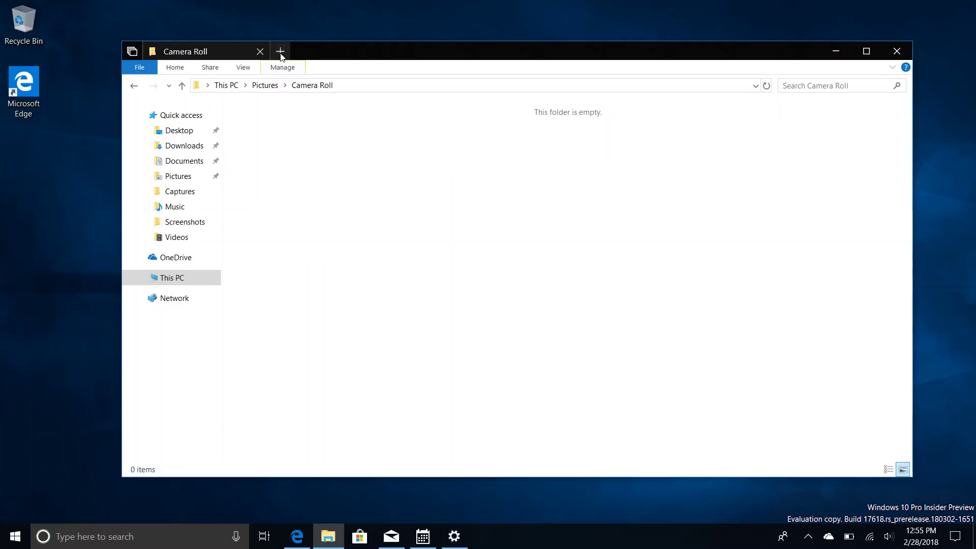
Step: Open the Desktop folder through This PC, then bring up the Start menu
click(159, 277)
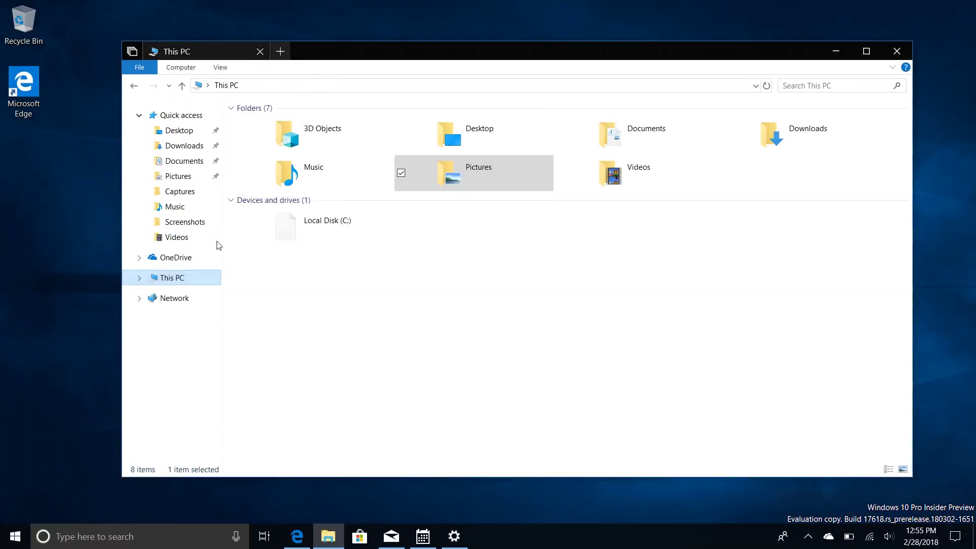
double_click(465, 139)
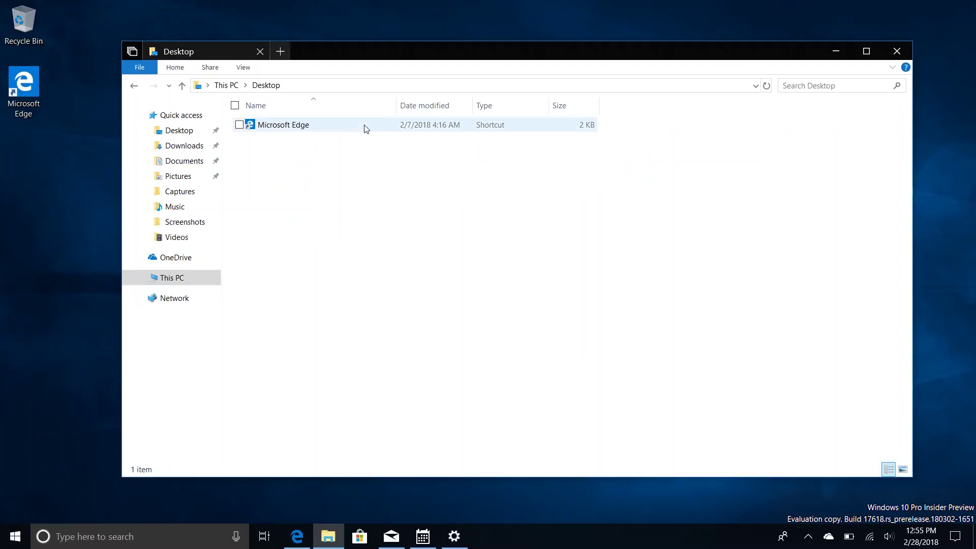
key(super)
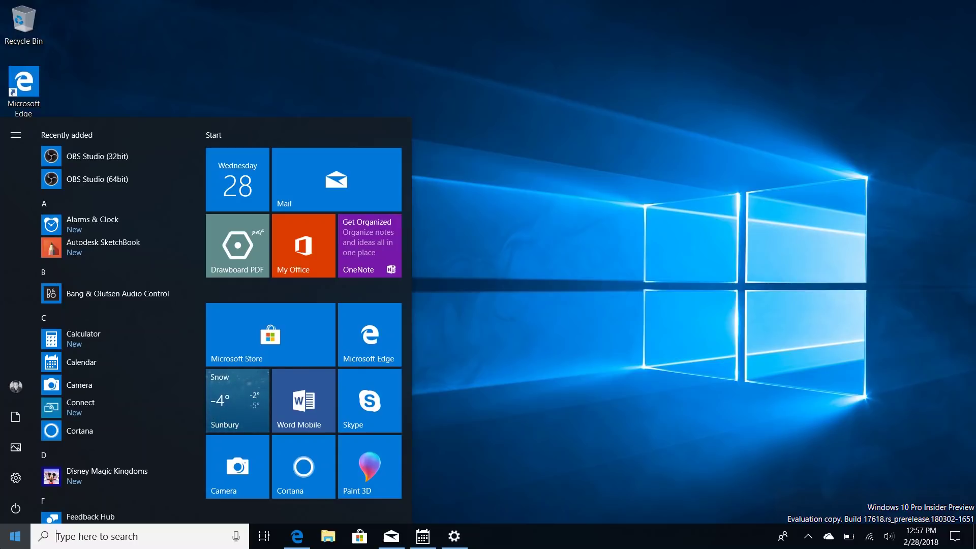
Step: Dismiss the Start menu and restore the grouped-tabs window from the Edge taskbar icon
click(667, 330)
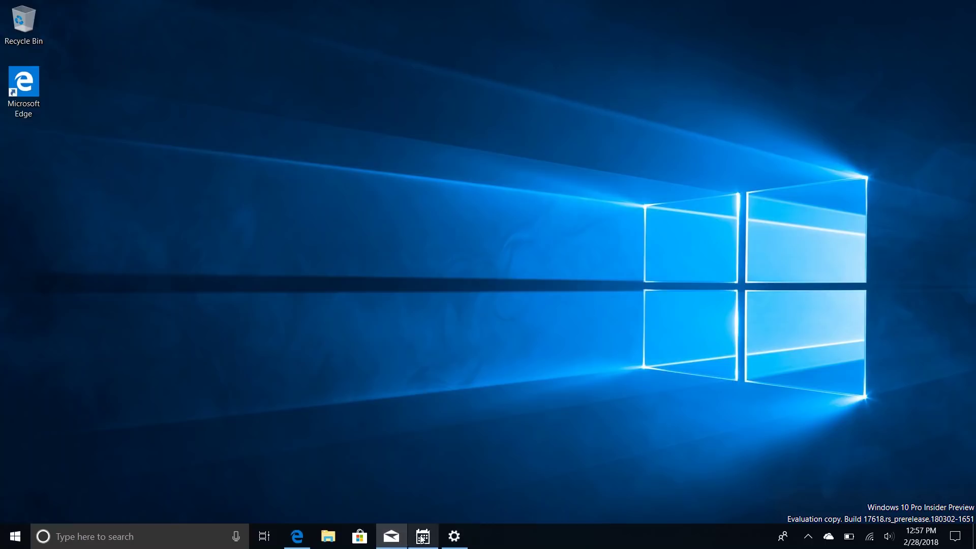
click(310, 543)
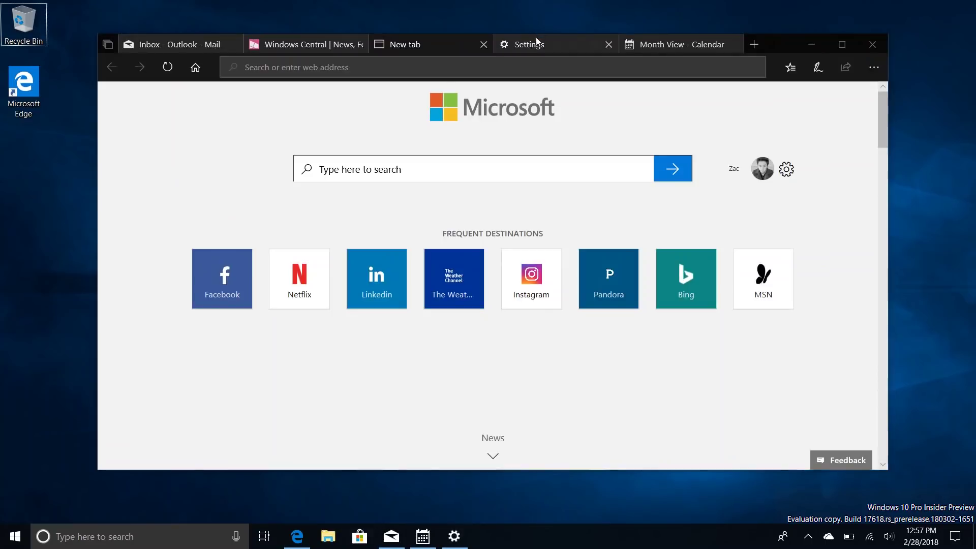
Step: In the Settings tab, view Cortana & Search's Talk to Cortana page, then return to Windows Settings home
click(536, 45)
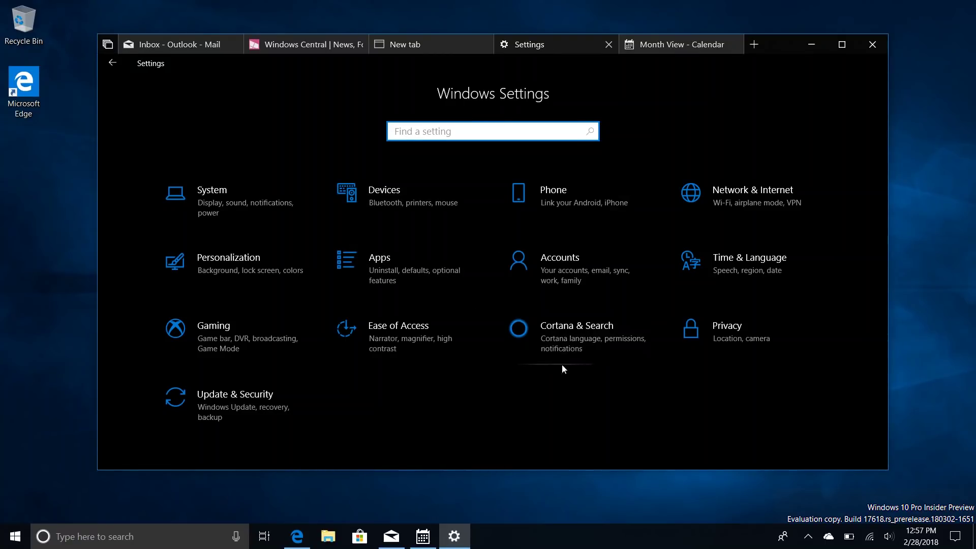
click(595, 340)
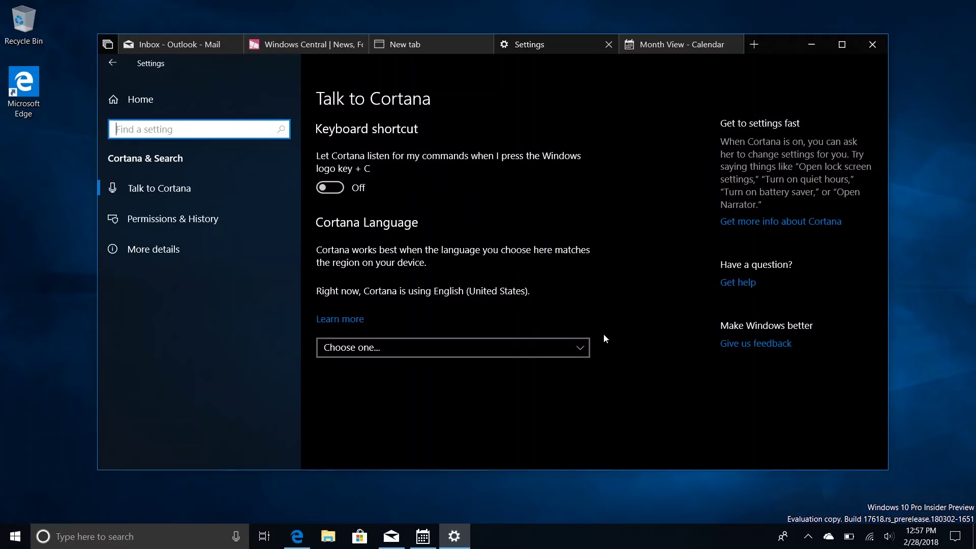
click(160, 108)
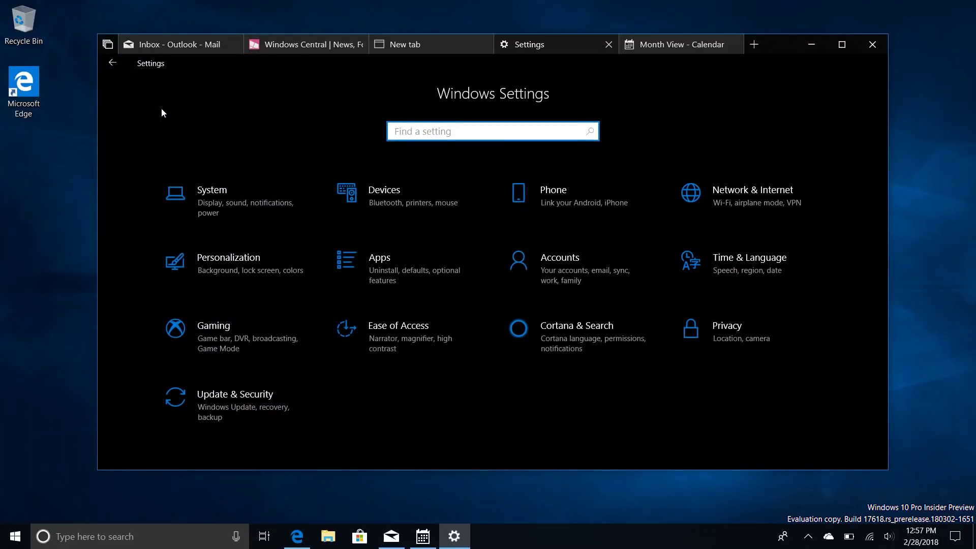